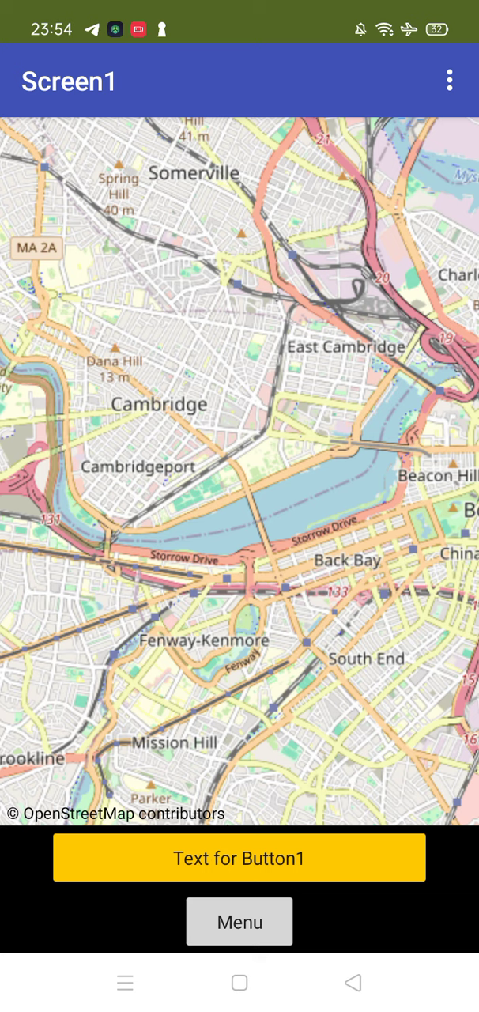
# Show the two yellow overlay buttons with the Menu button, then test-tap the upper and lower one.
pyautogui.click(240, 922)
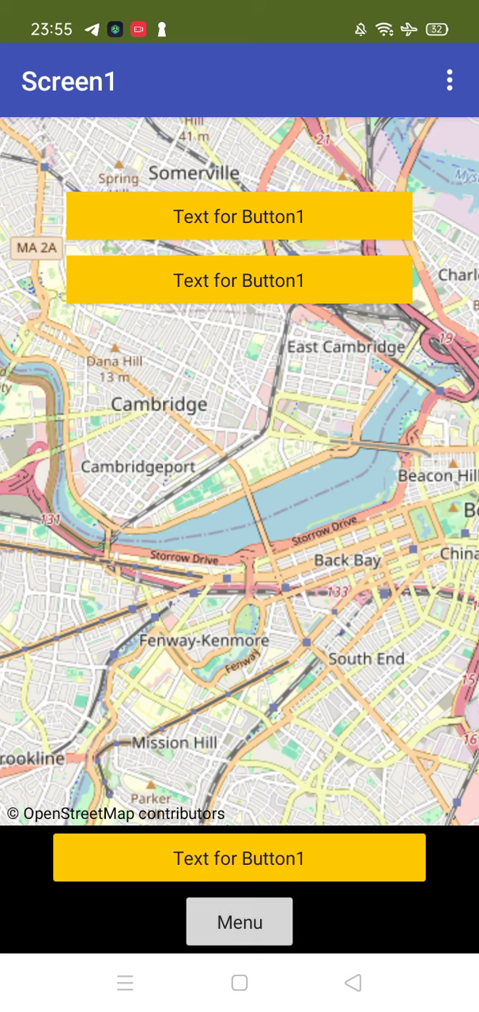
pyautogui.click(238, 216)
pyautogui.click(238, 280)
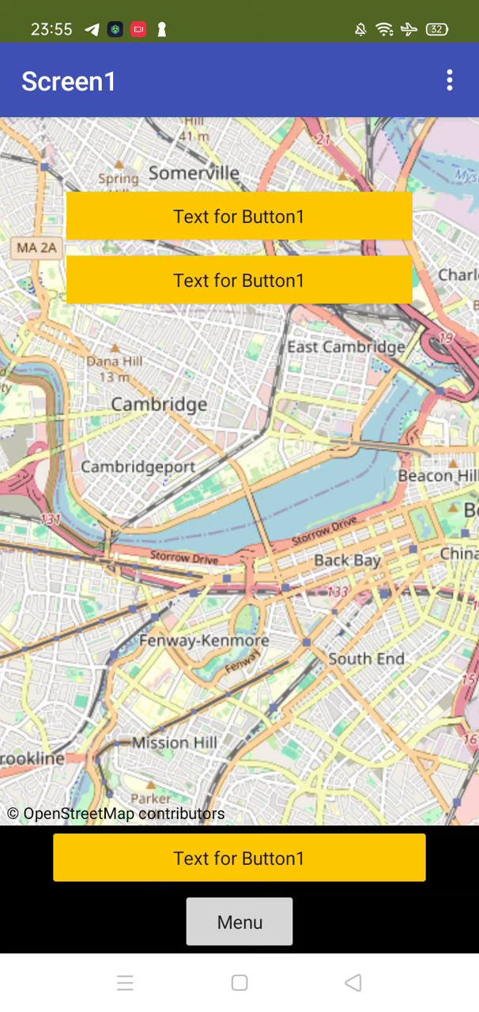